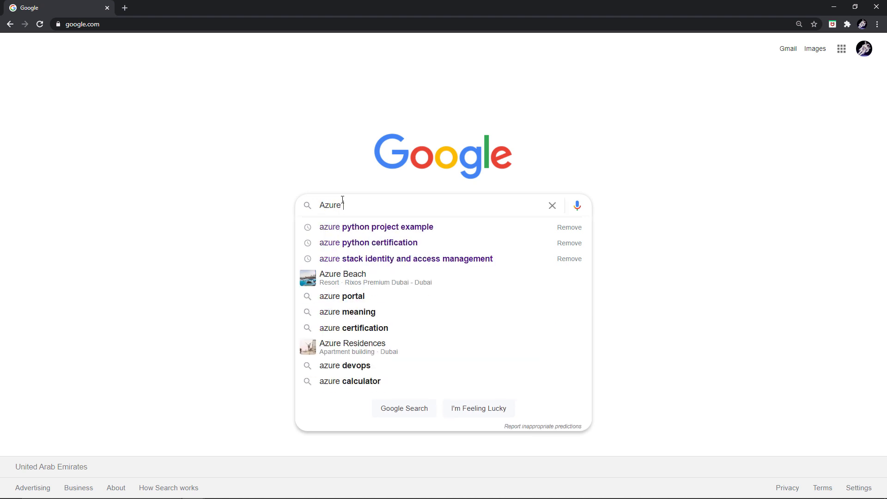
Search Google for 'Azure Trial' and start the free sign-up on azure.microsoft.com/free
text(Trial)
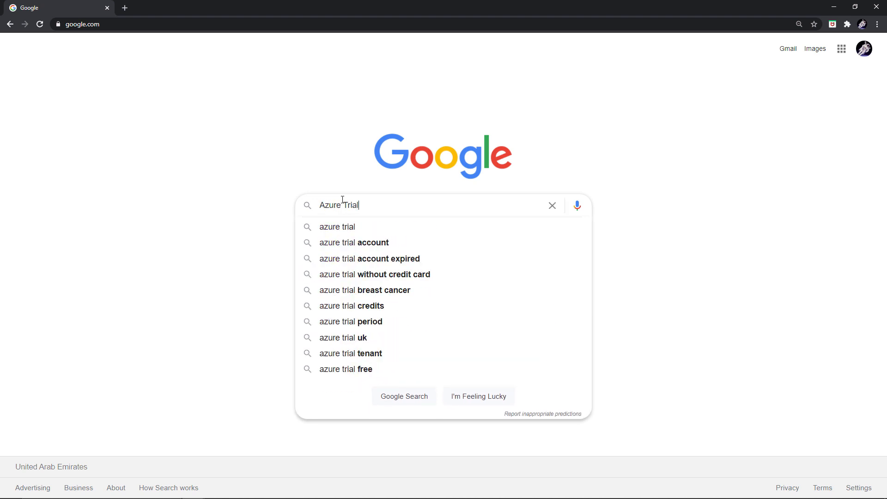
key(Return)
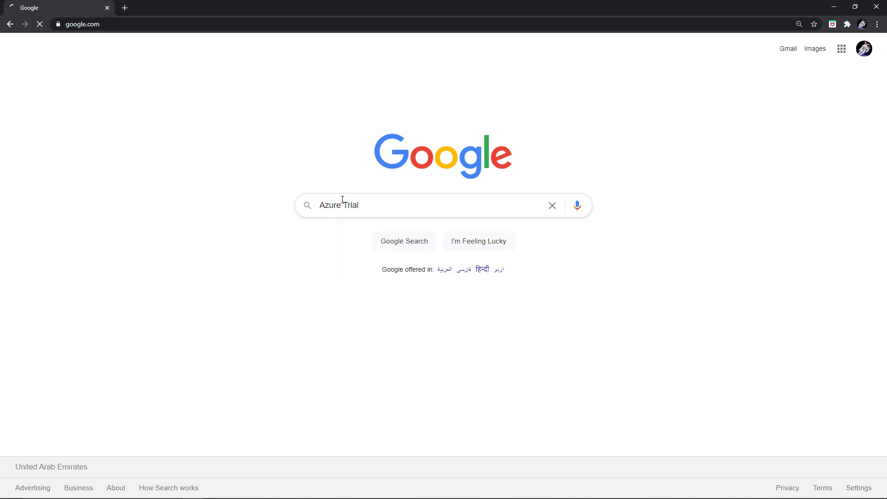
click(202, 140)
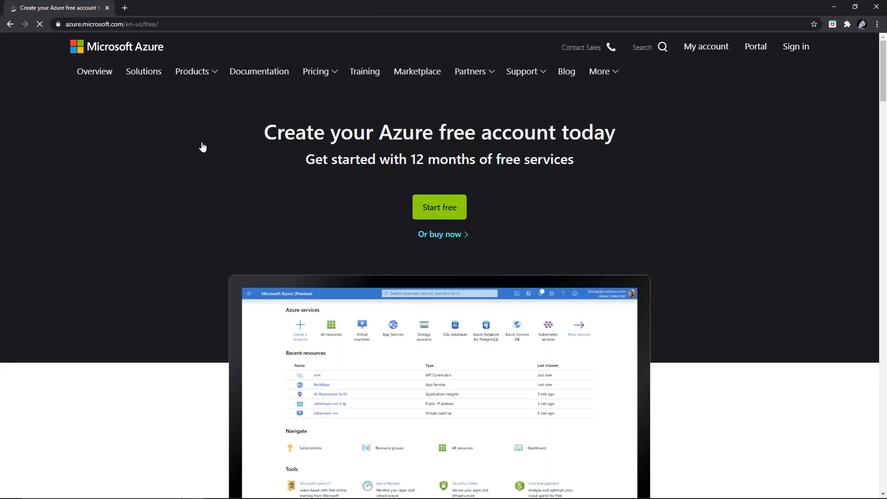
click(446, 211)
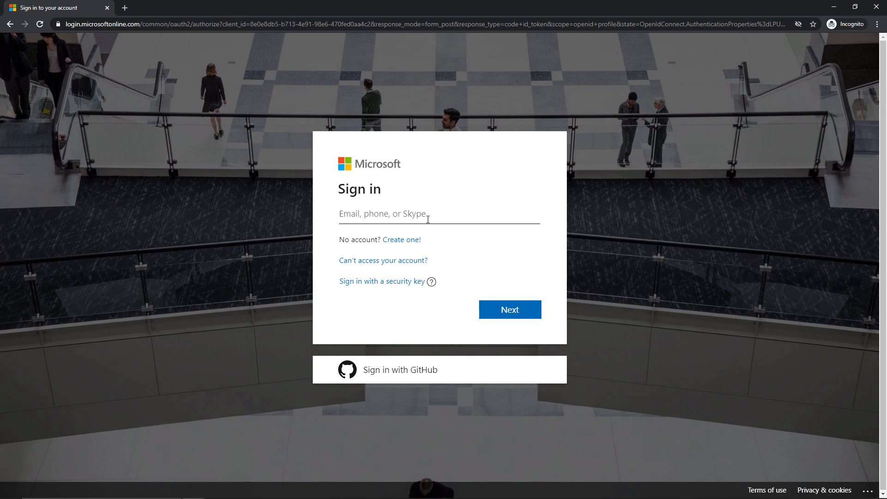
Sign in to Microsoft with the account's e-mail address, correcting a typo first
key(Return)
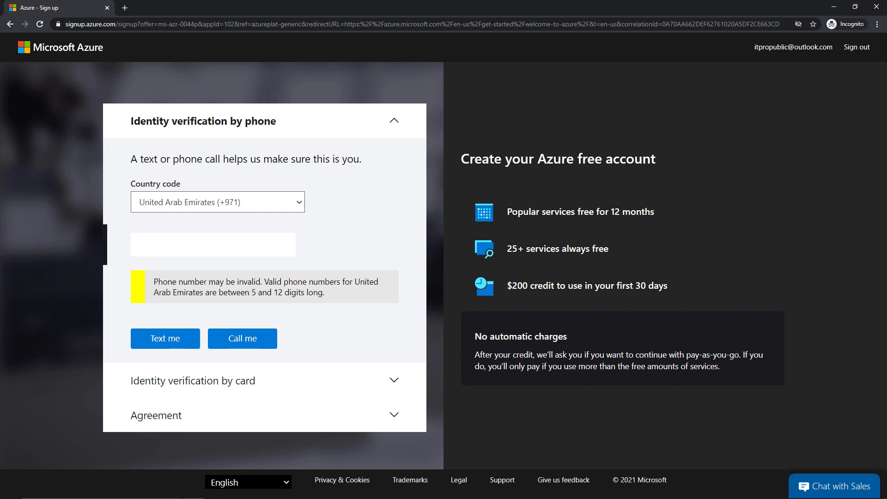
Replace the phone number and request a verification code by text message
drag(190, 245, 83, 255)
key(BackSpace)
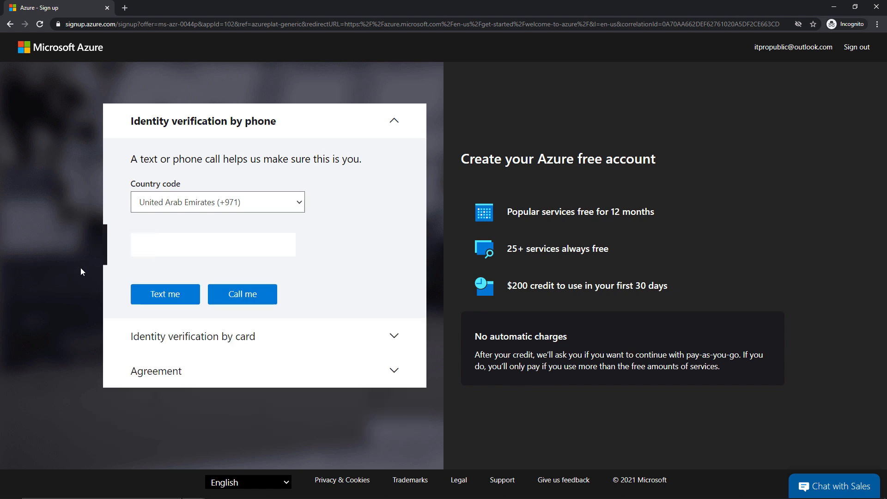
click(170, 297)
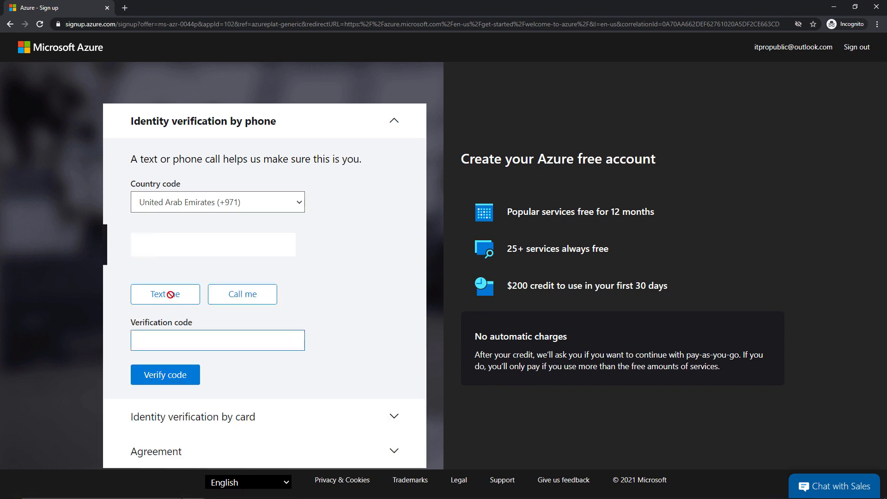
click(175, 306)
Enter the texted verification code and verify it to reach card verification
click(187, 334)
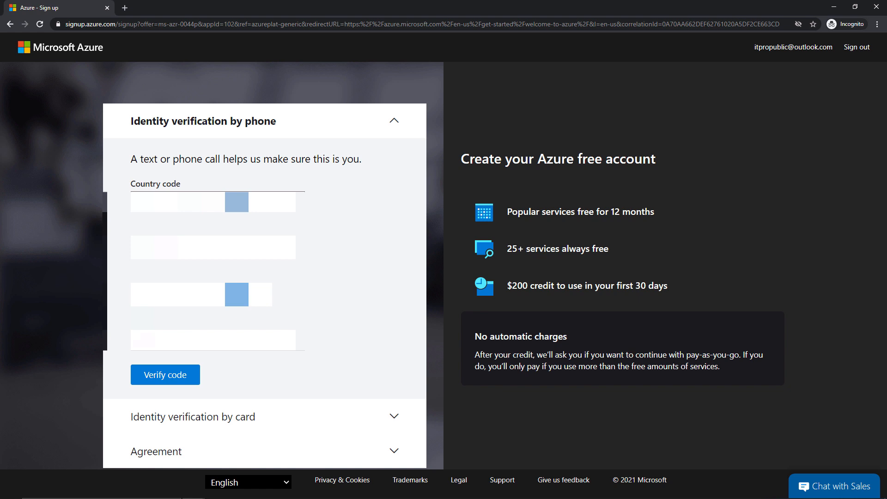
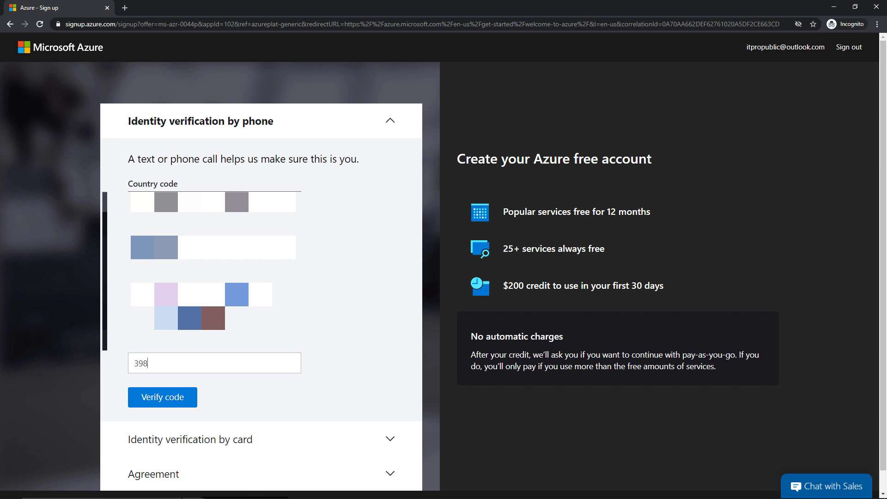
click(169, 398)
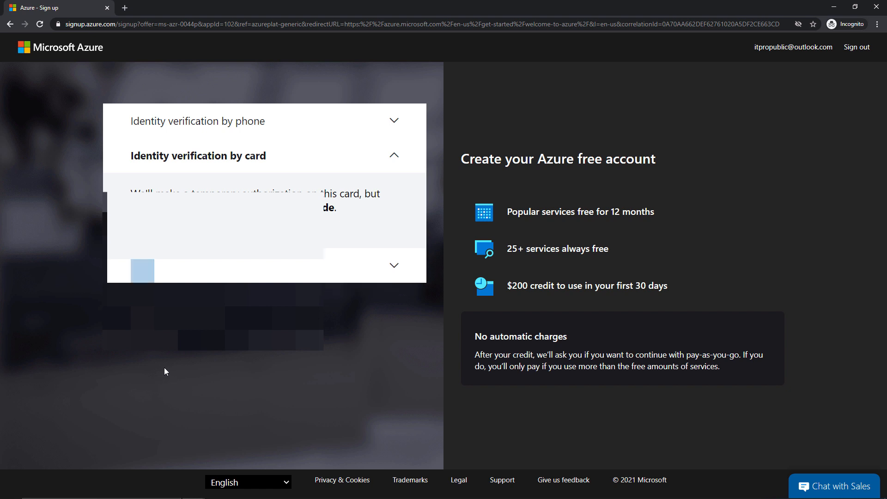
scroll(169, 342, down, 2)
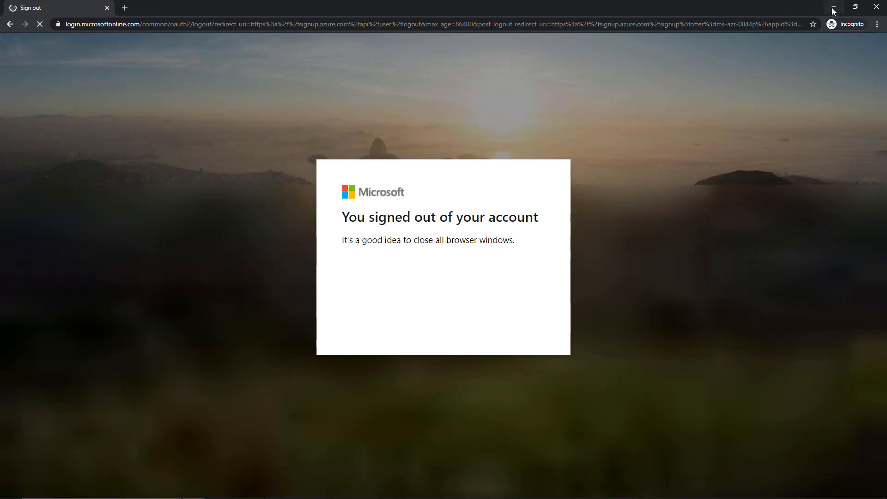
Sign out of the Azure sign-up and go to portal.azure.com
click(833, 7)
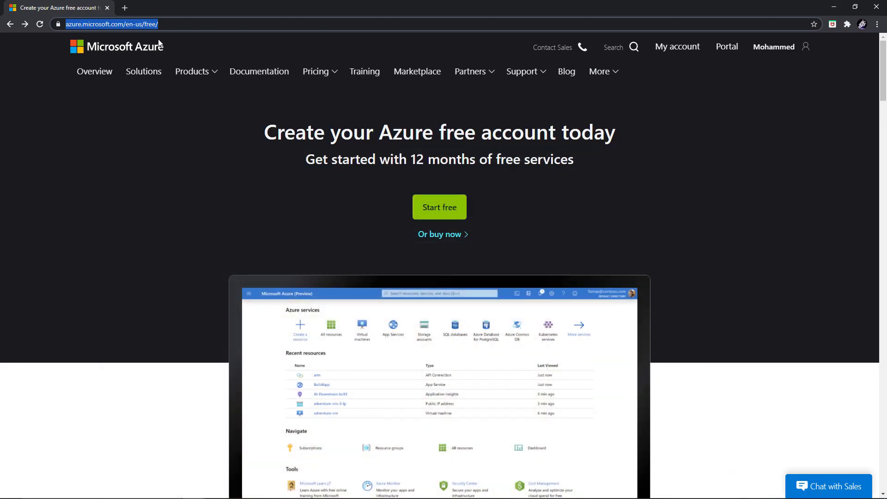
text(portal.azure.com)
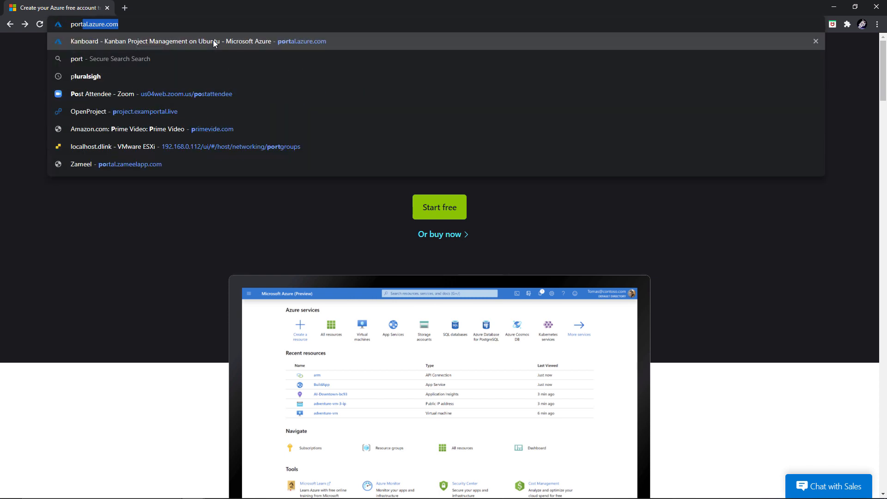
key(Return)
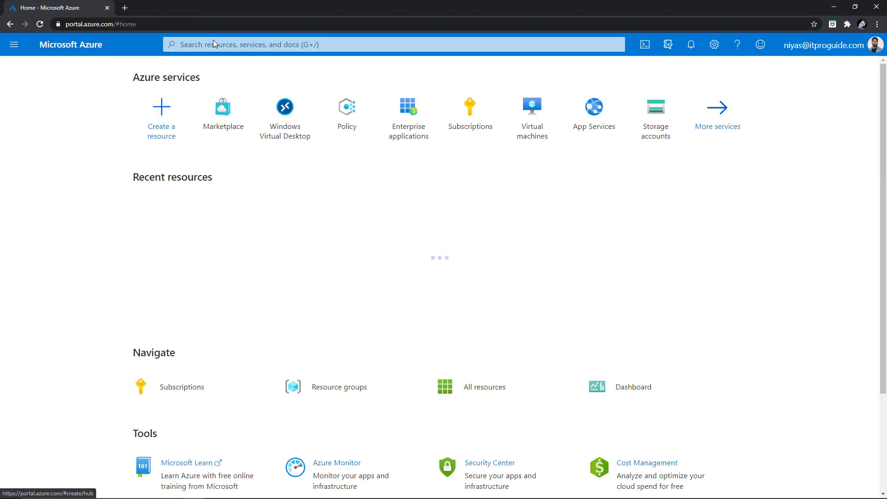
click(877, 24)
click(717, 2)
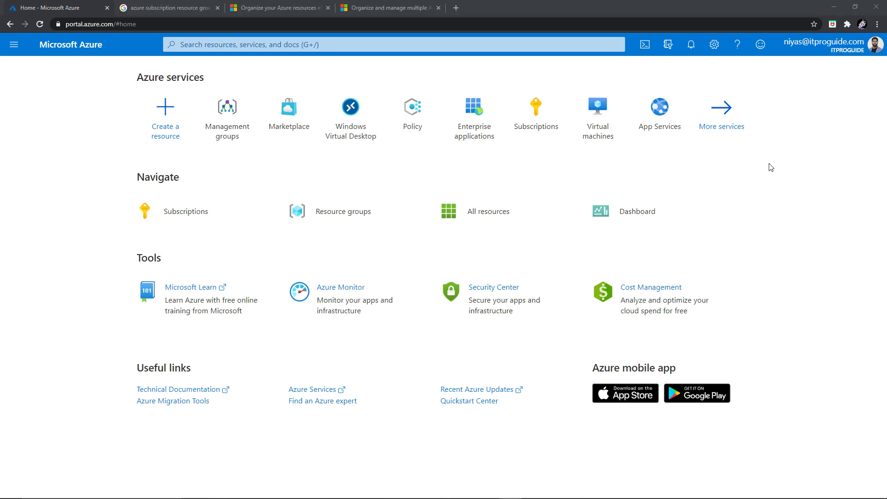
click(538, 121)
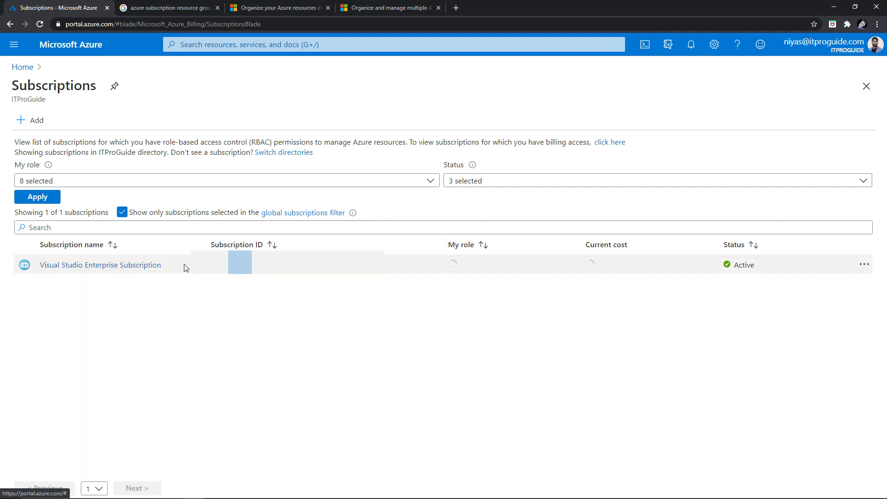
drag(209, 266, 348, 277)
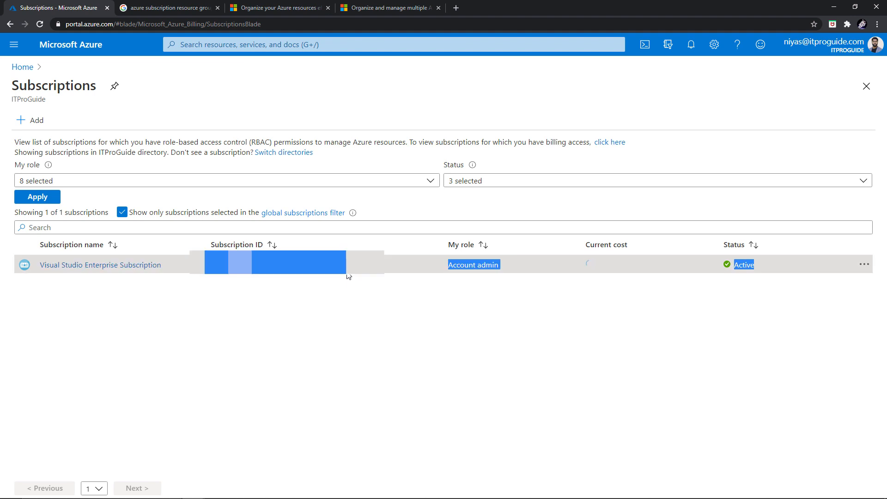
click(559, 276)
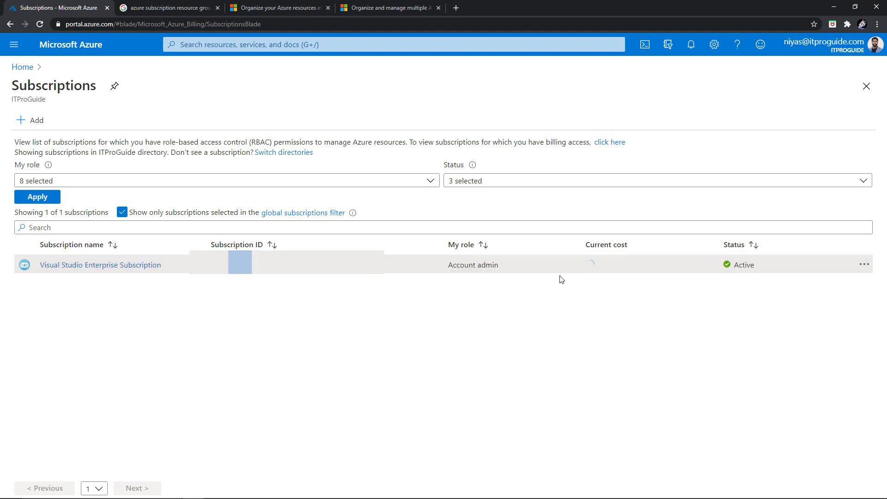
click(113, 266)
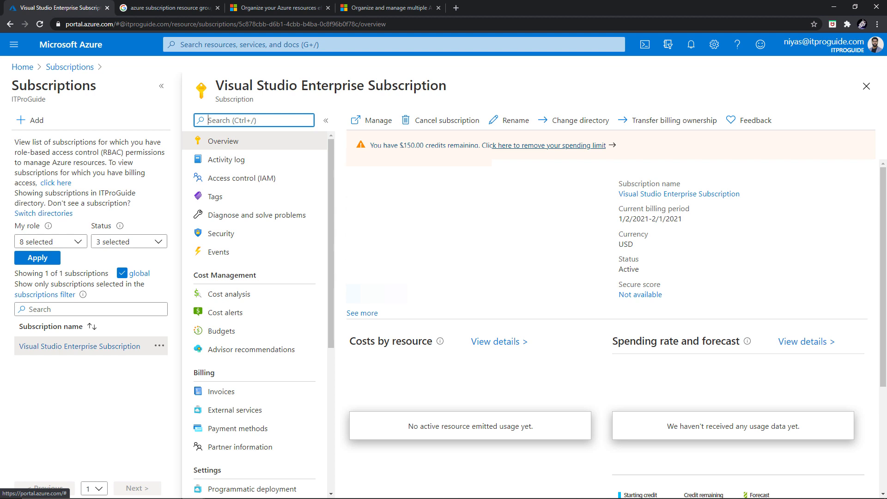
click(14, 69)
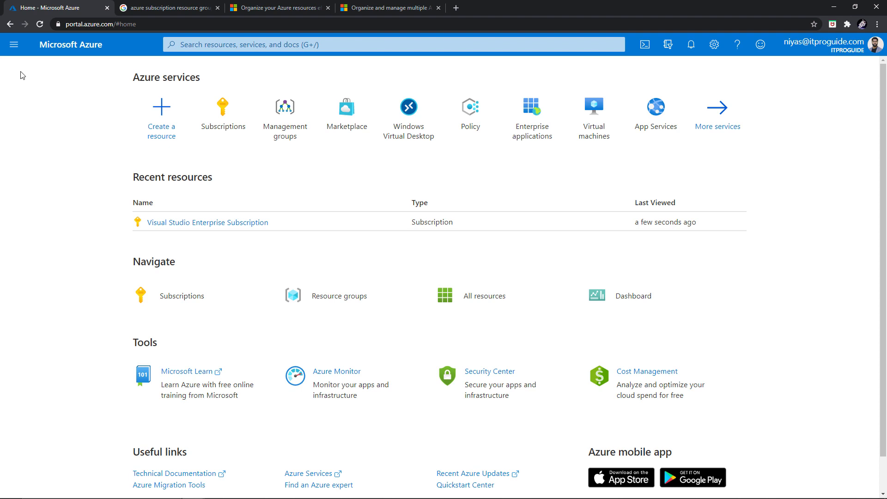
Find Resource groups through the portal search and start a new resource group
click(201, 46)
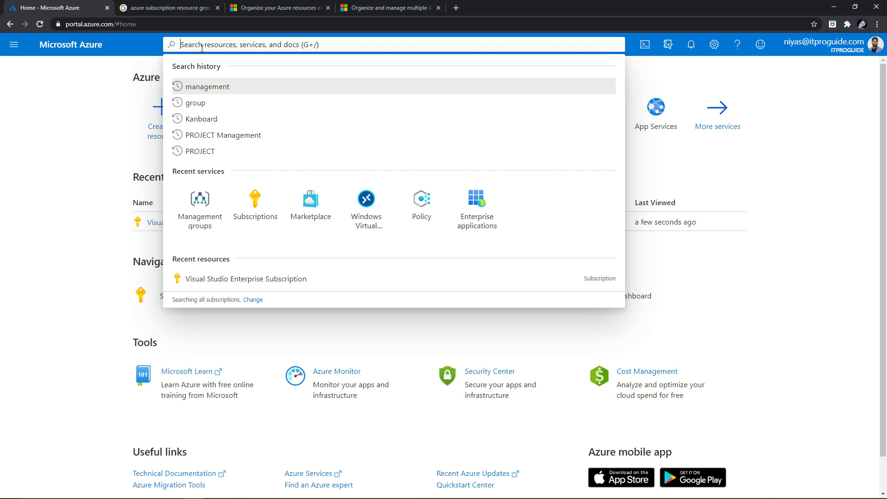
text(rsou)
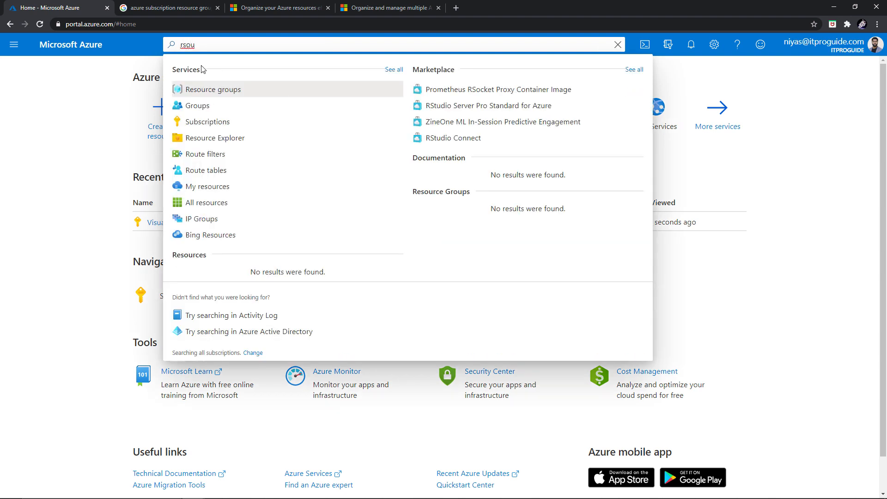
click(207, 90)
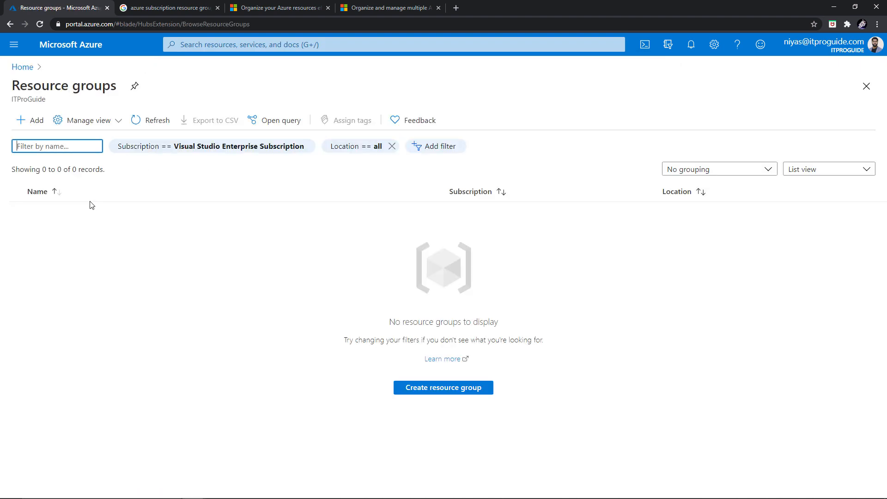
click(415, 391)
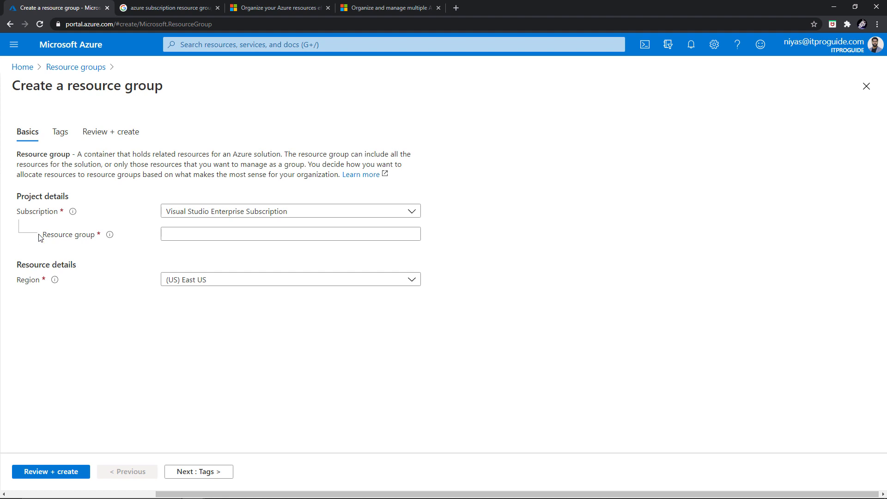
Name the resource group ExchangeDemo and keep East US as its region
click(342, 231)
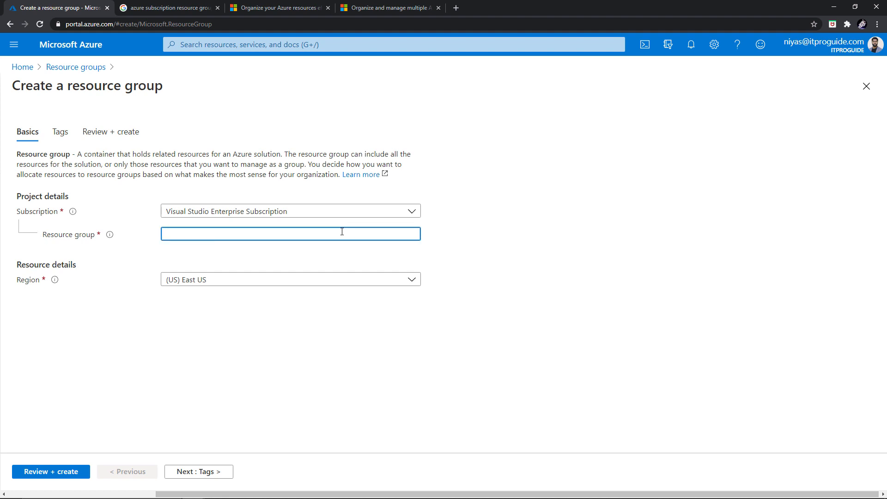
text(Excahn)
text(ange )
text(Demo)
click(181, 285)
click(188, 284)
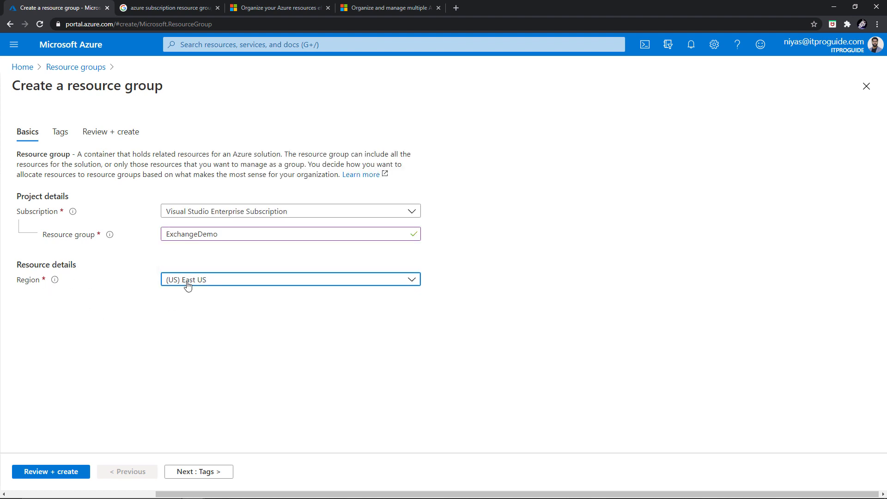
Review and create the ExchangeDemo resource group, then return to the Home page
click(77, 476)
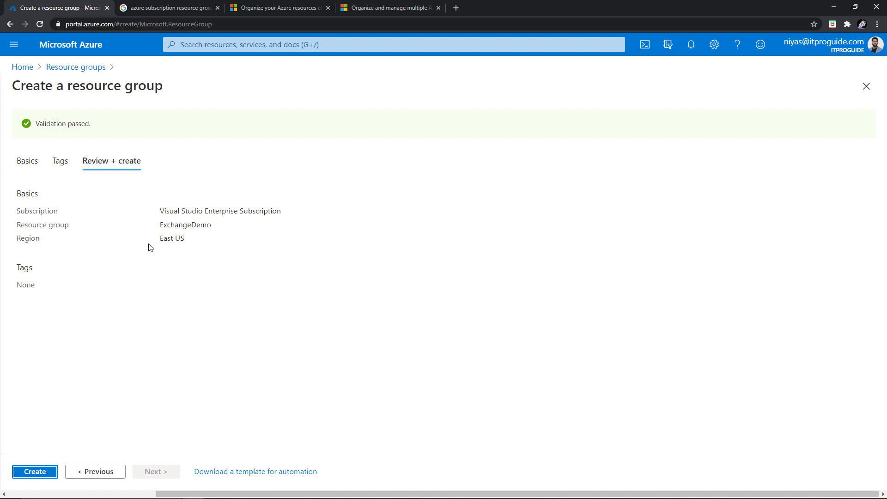
drag(160, 212, 281, 212)
drag(212, 225, 160, 241)
click(32, 471)
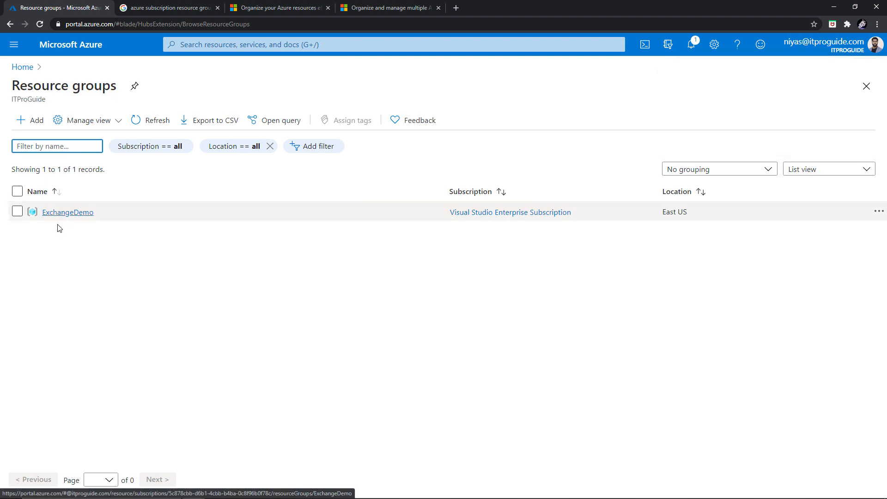
click(21, 69)
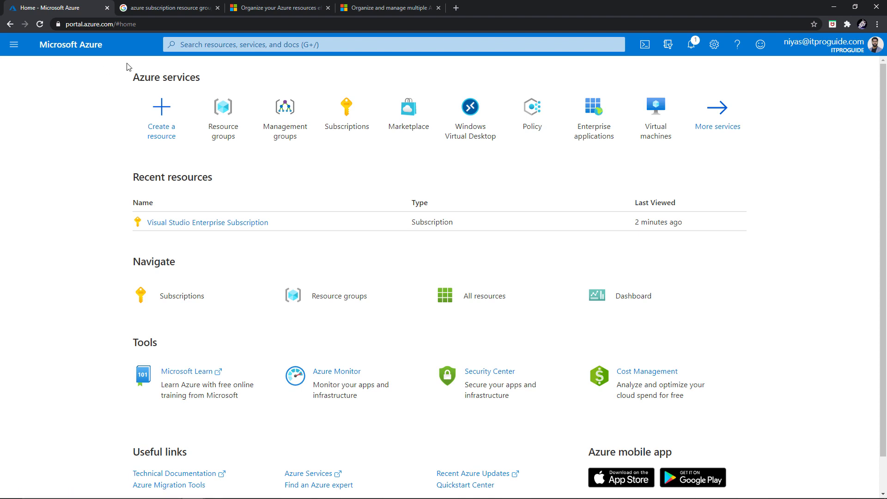
Search 'virtual', open Virtual machines, and choose Add > Virtual machine
click(308, 47)
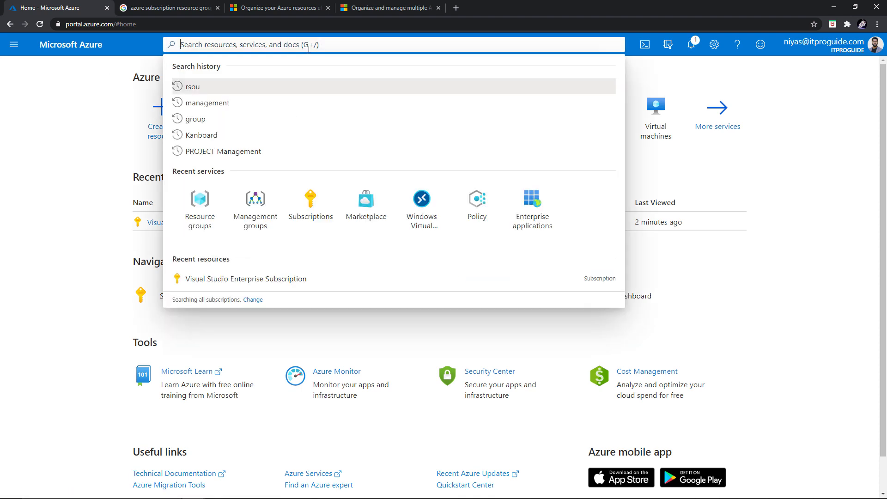
text(virtual)
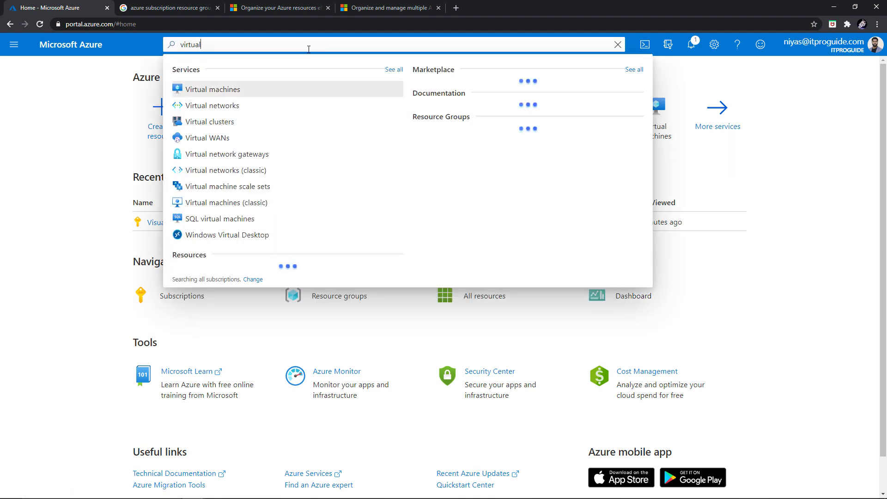
click(234, 92)
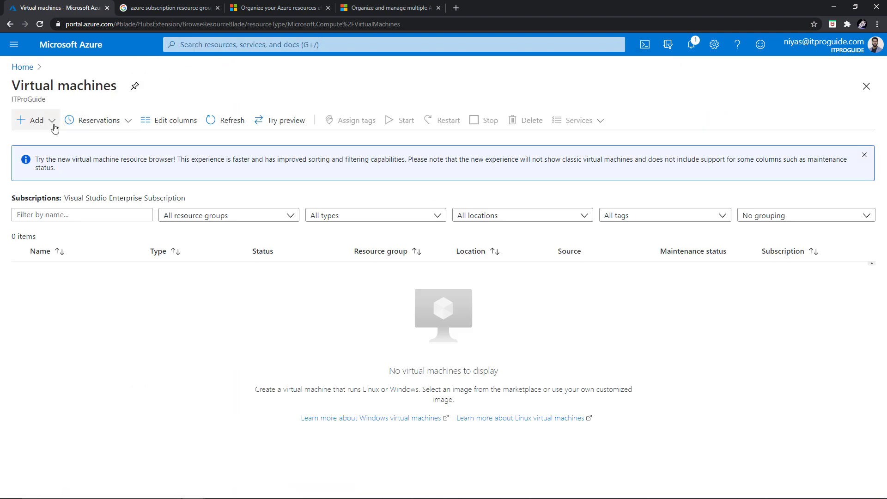
click(53, 126)
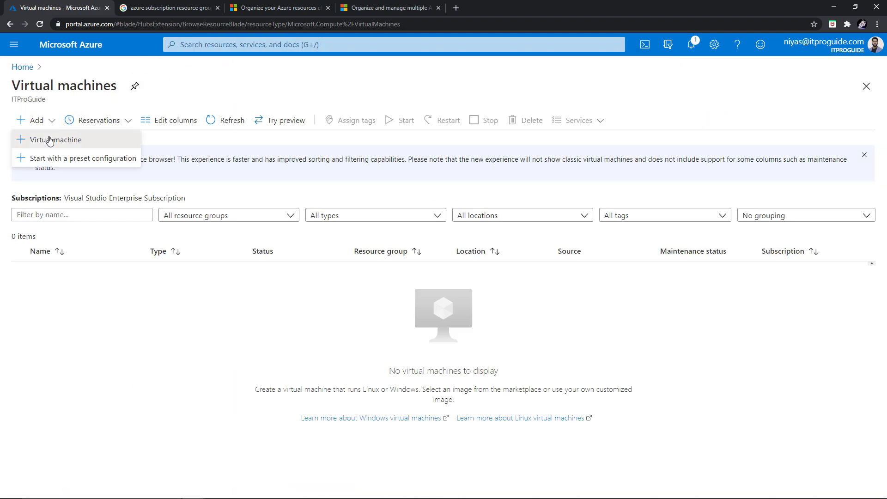
click(50, 140)
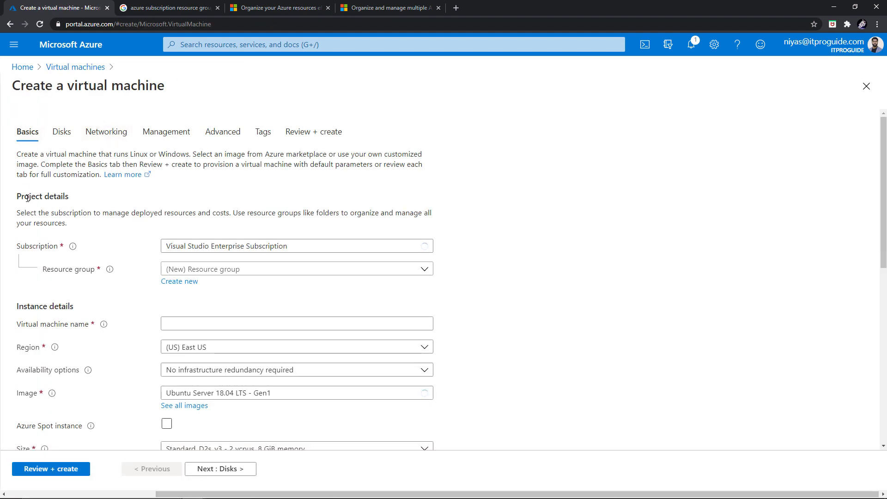
Keep the Visual Studio Enterprise Subscription and select the ExchangeDemo resource group
click(176, 254)
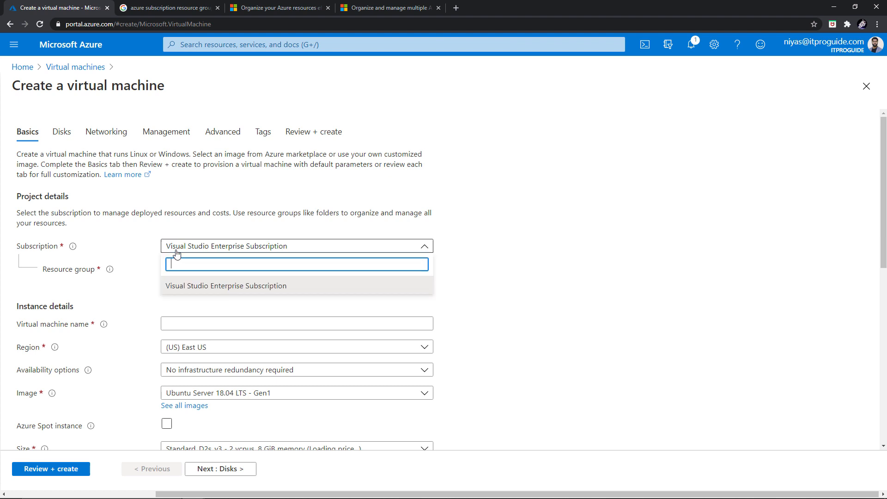
click(176, 254)
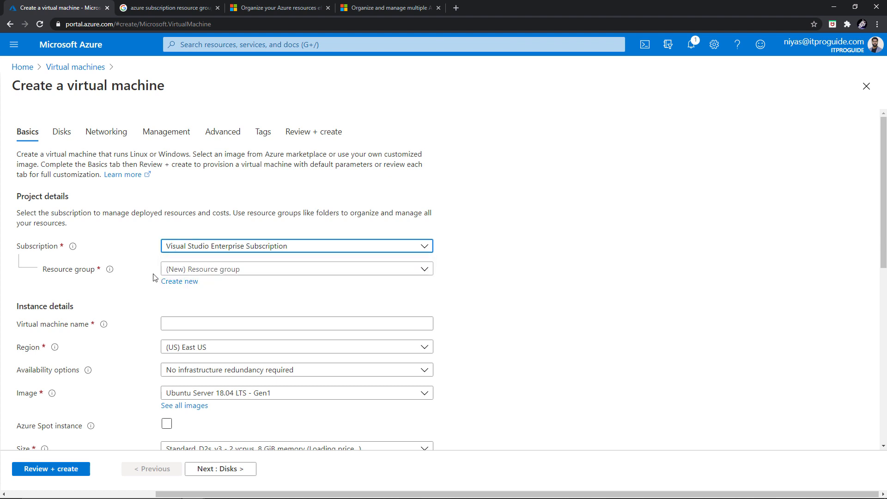
click(423, 271)
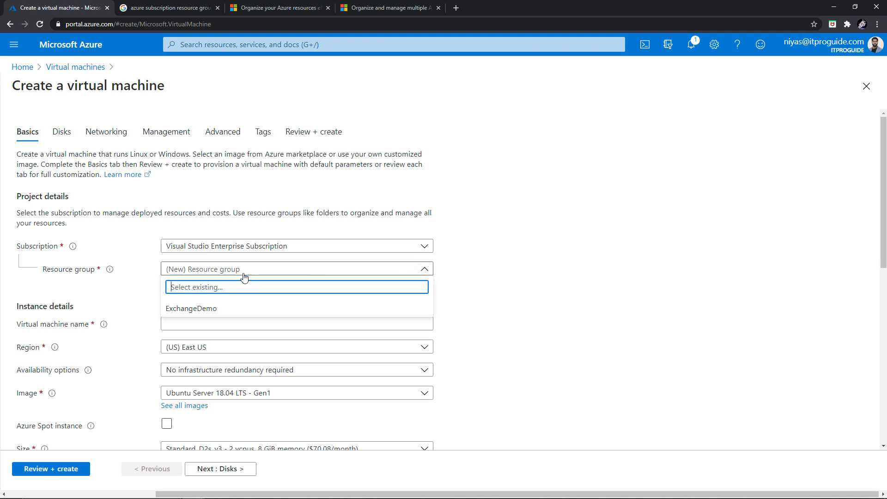
click(199, 309)
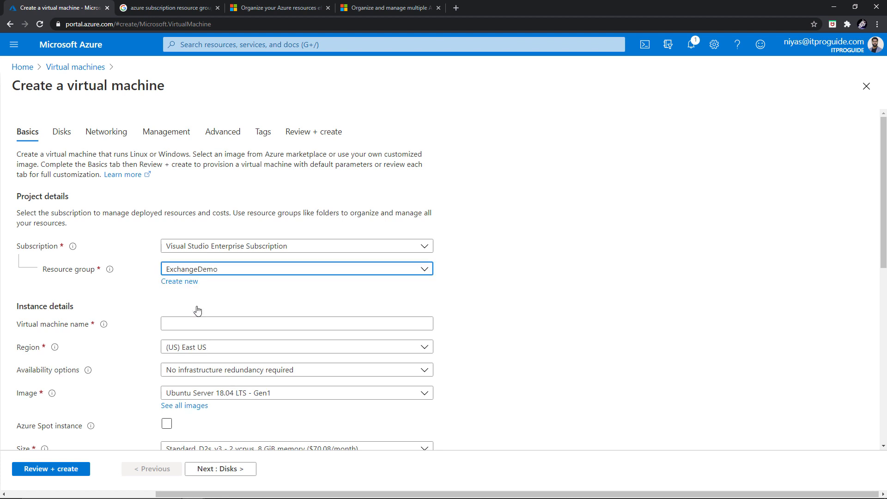
scroll(545, 332, down, 1)
scroll(546, 331, down, 1)
click(215, 260)
Name the VM WebServer, keep region (US) East US, and view the availability options
click(185, 233)
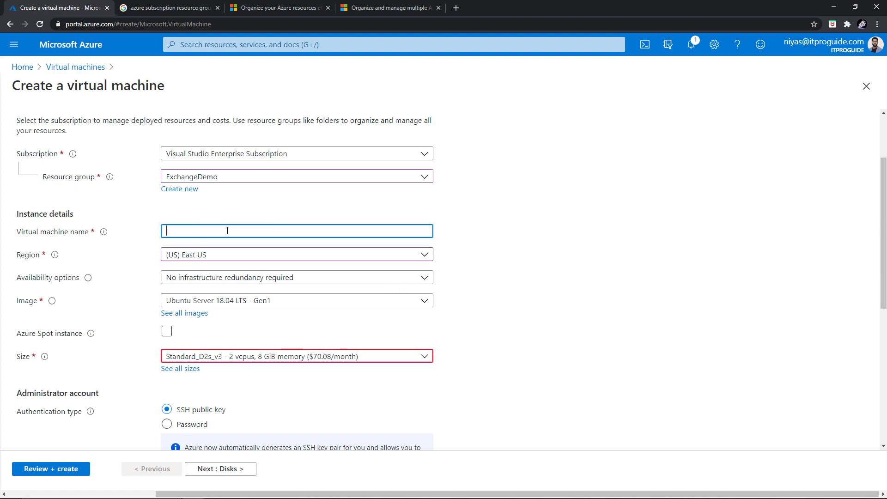
text(WebServer)
click(426, 255)
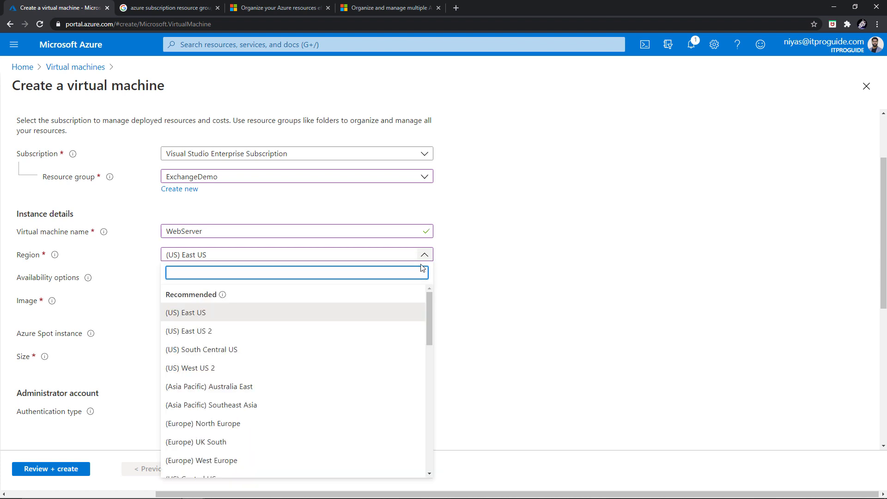
click(258, 312)
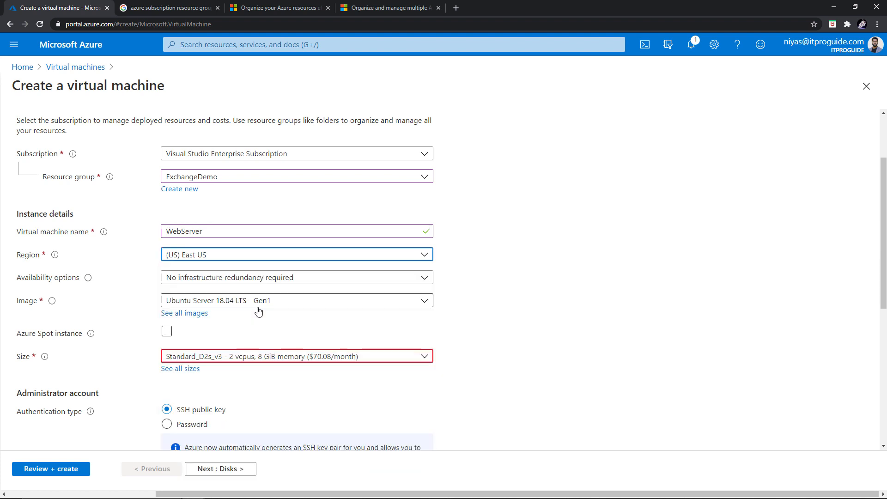
click(302, 280)
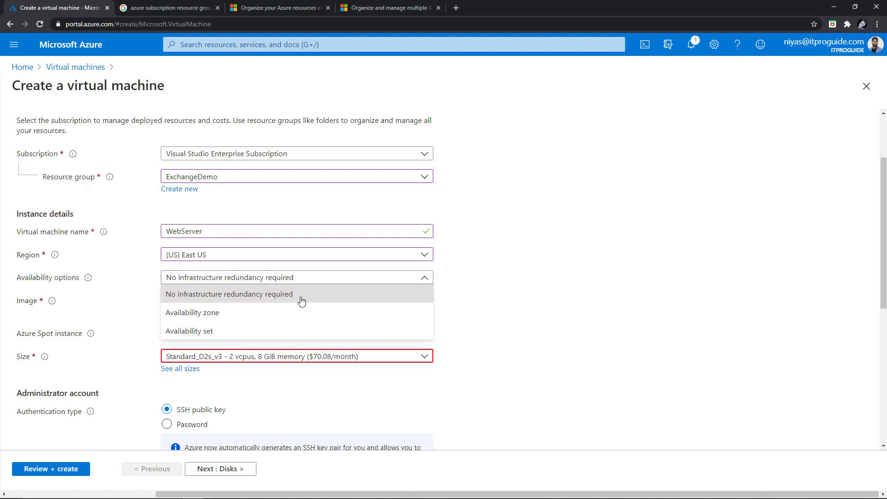
Keep no infrastructure redundancy and choose the Windows Server 2019 Datacenter - Gen1 image
click(301, 301)
scroll(534, 296, down, 2)
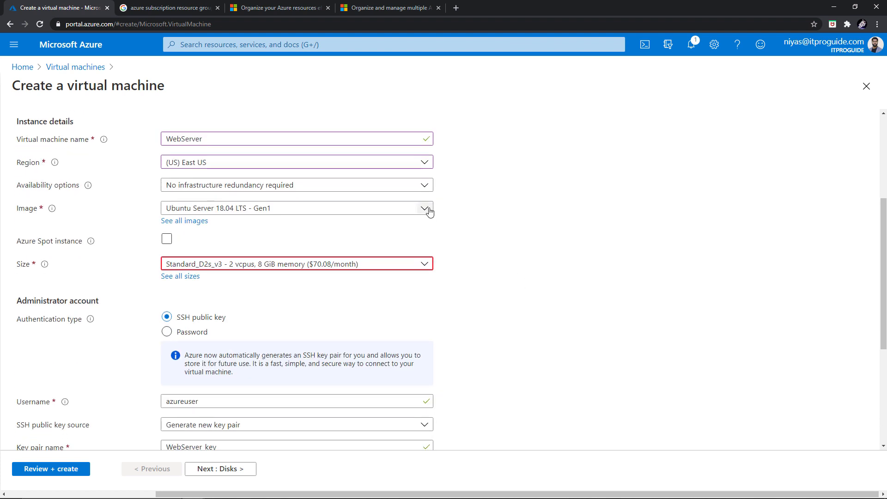
click(429, 212)
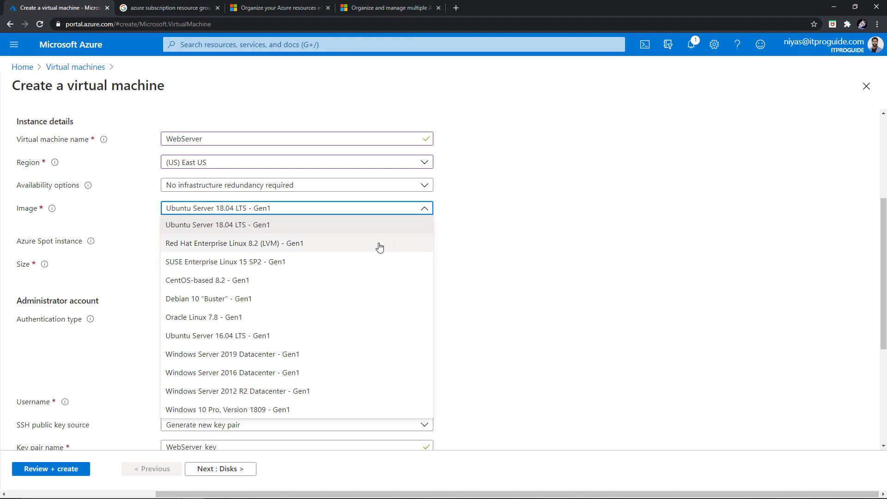
click(281, 359)
Pick Standard_B2s (2 vCPUs, 4 GiB memory) from the full VM size list
click(418, 263)
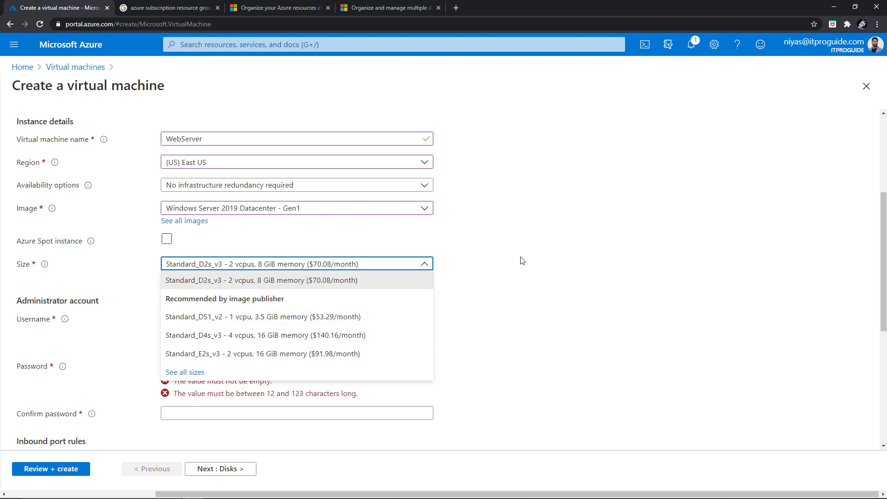
click(481, 271)
click(192, 279)
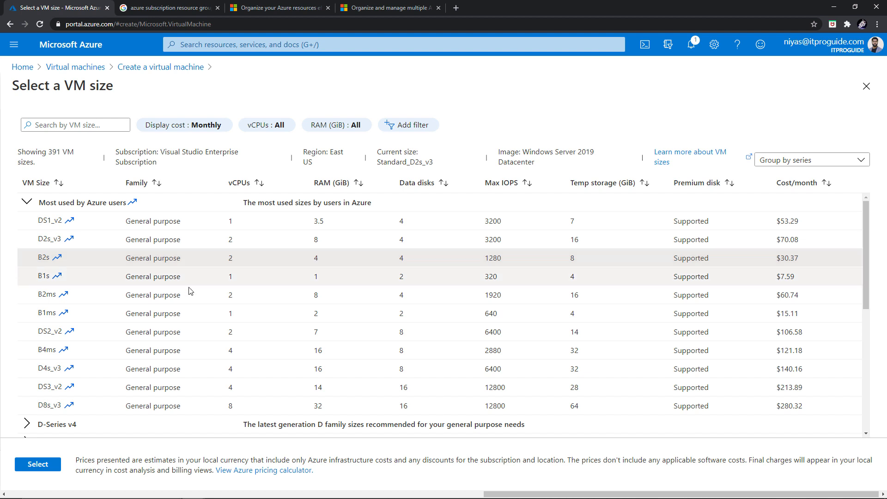
click(39, 465)
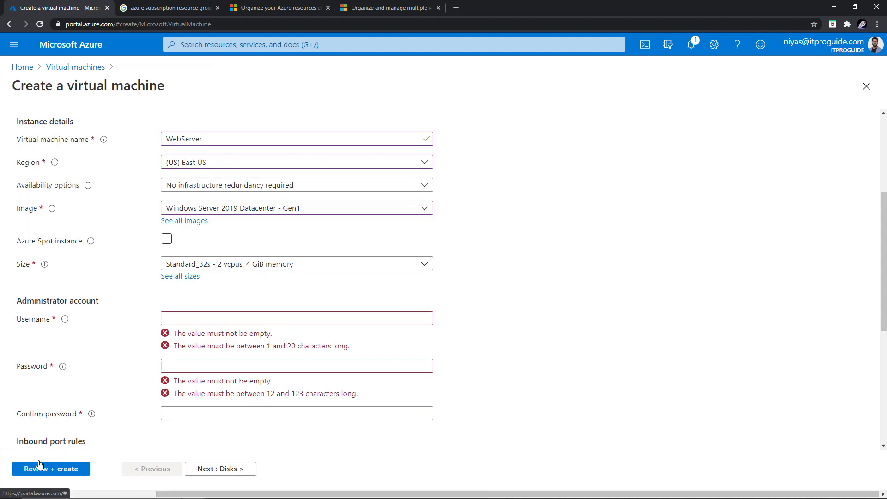
Enter the administrator username and password for the VM
click(185, 319)
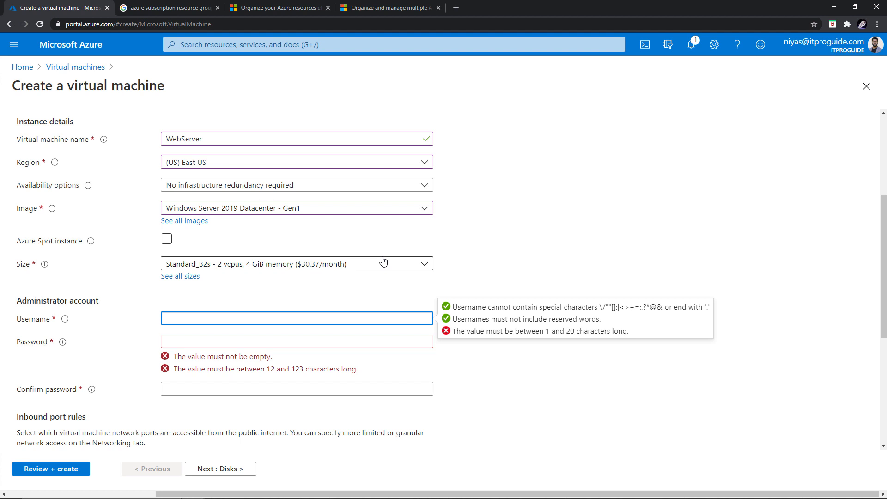
text(proadmin)
key(Tab)
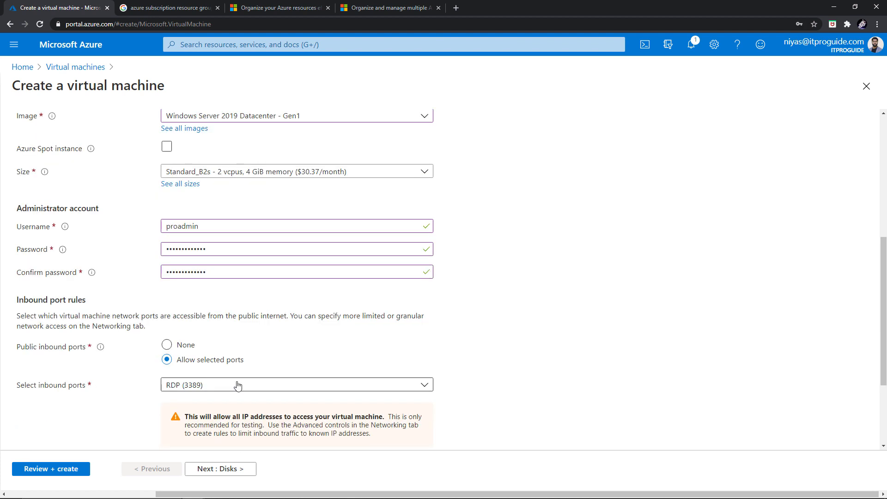
Allow inbound RDP (3389) and run the Review + create validation
click(237, 385)
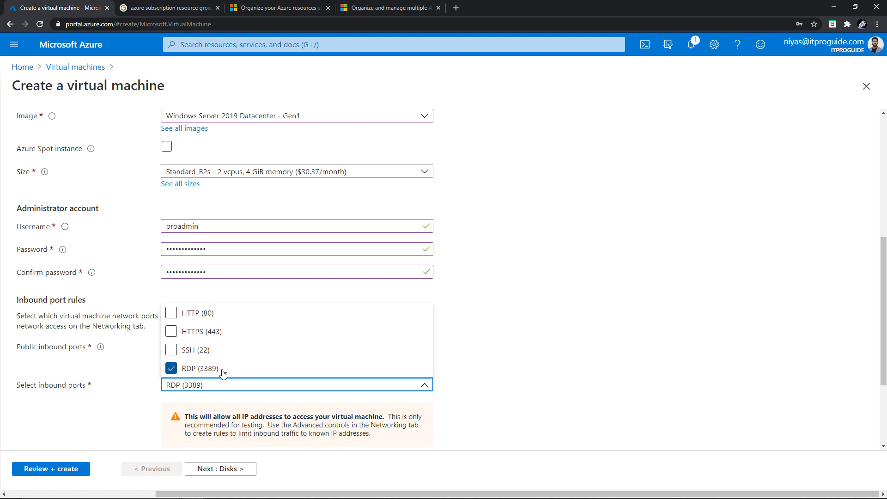
click(638, 298)
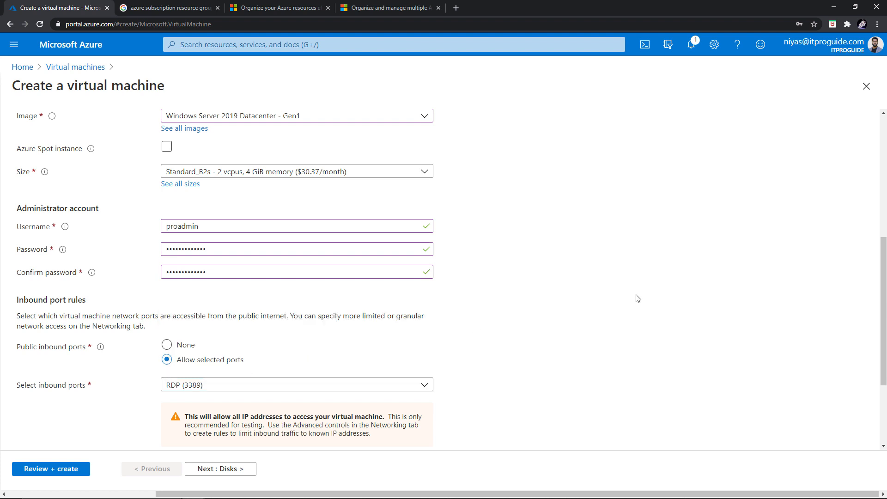
scroll(637, 298, down, 2)
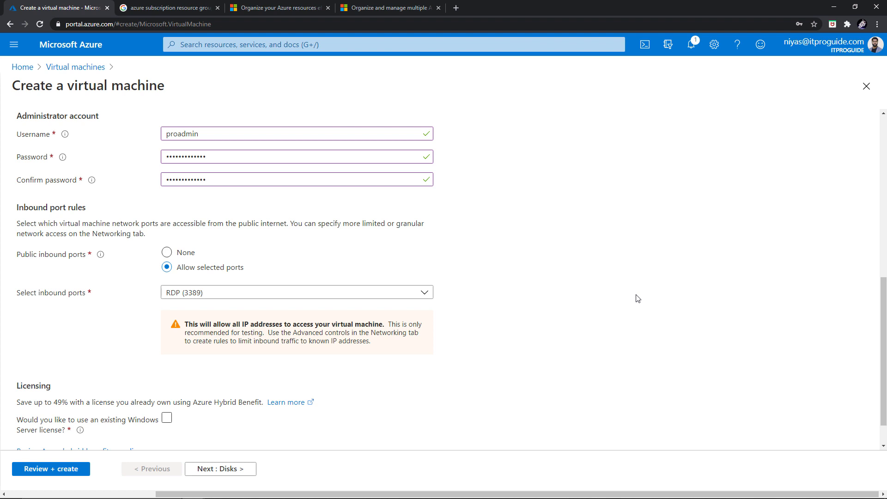
scroll(638, 298, down, 1)
scroll(482, 325, up, 4)
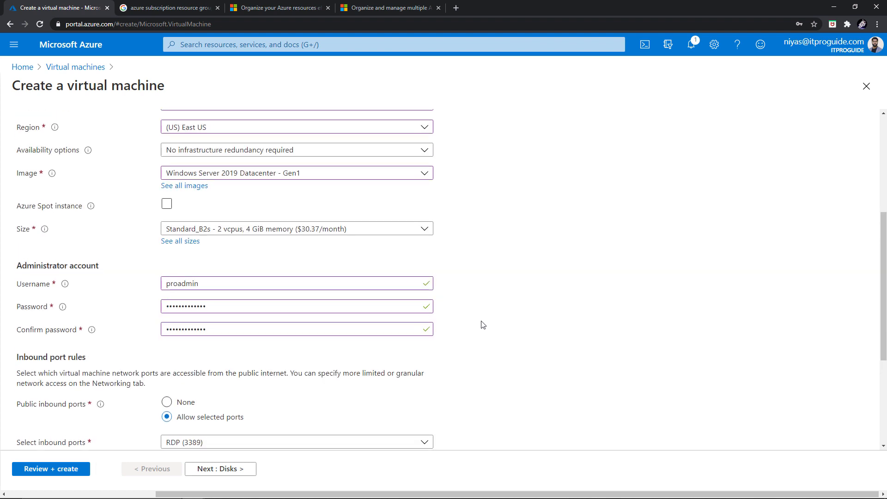
scroll(482, 325, up, 2)
click(40, 469)
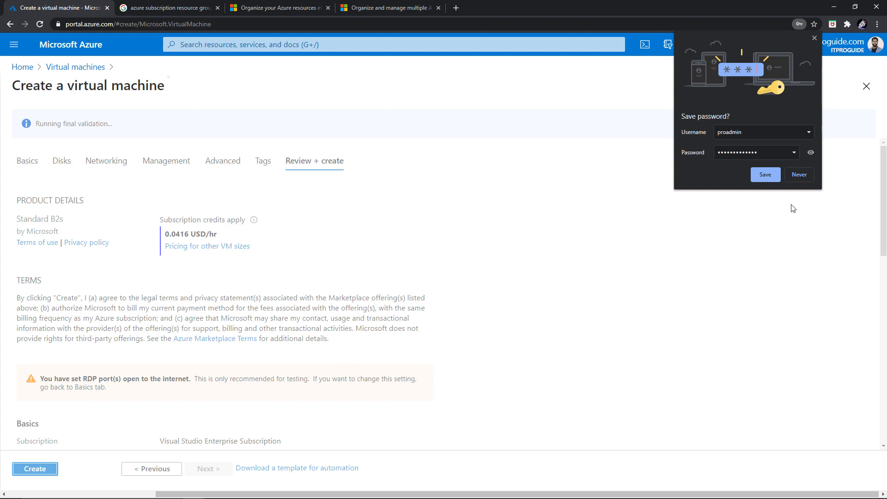
Decline saving the password, then create the WebServer VM once validation passes
click(807, 178)
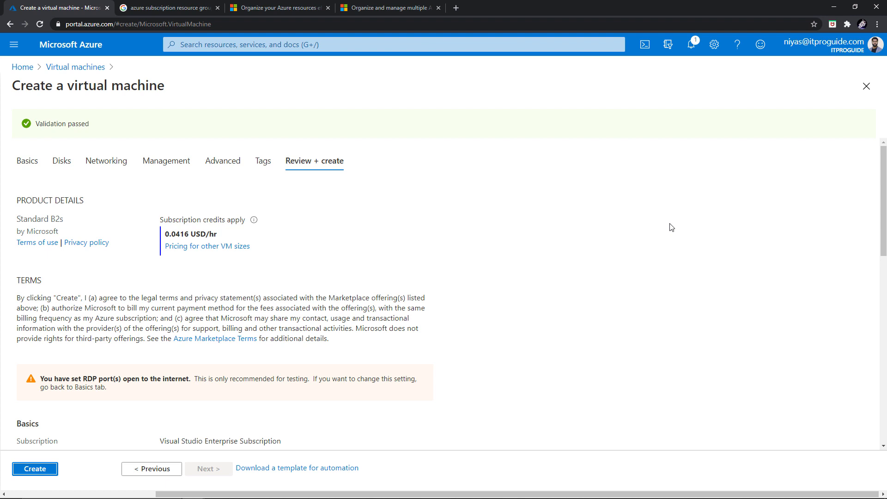
click(46, 469)
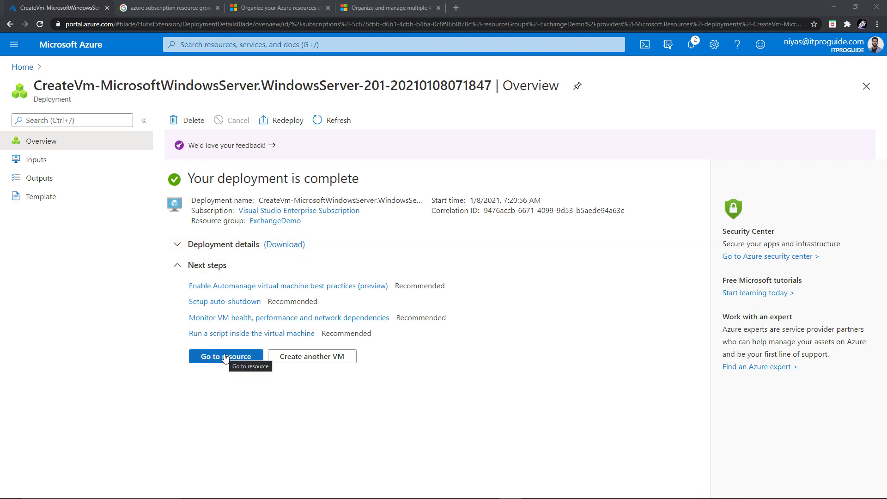
Open the WebServer virtual machine's overview from the Virtual machines list
click(22, 67)
click(226, 118)
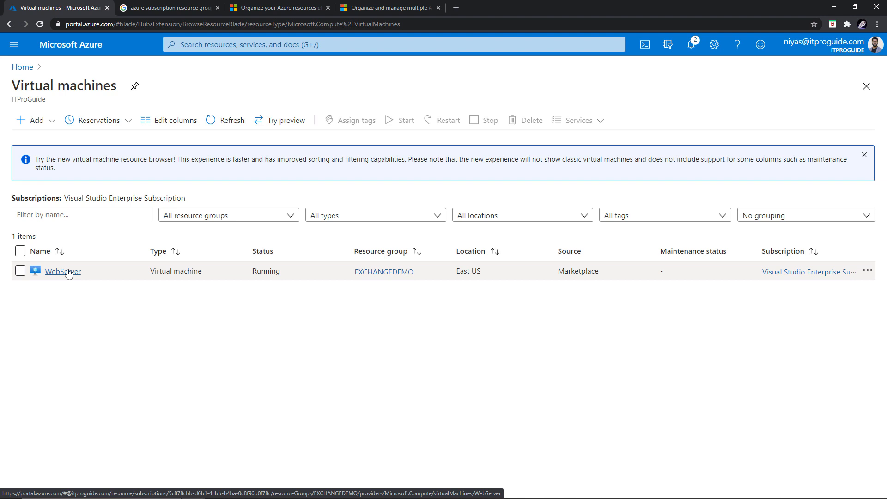
click(65, 271)
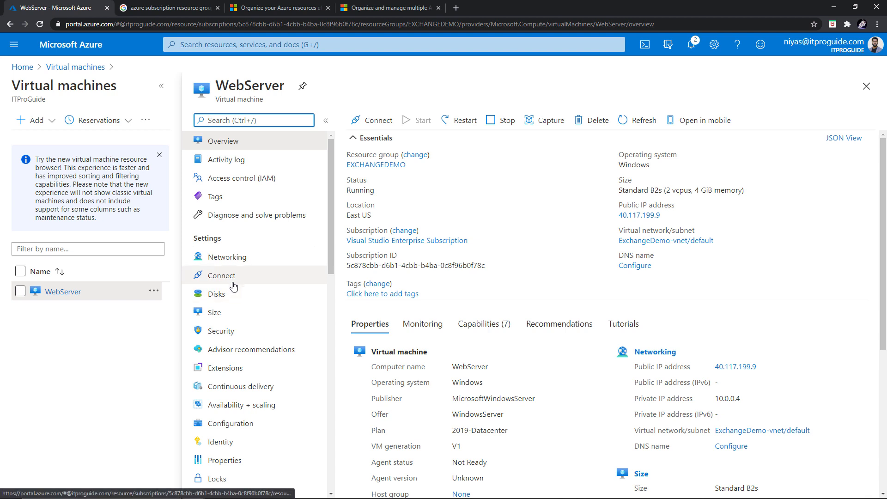
Note the public IP 40.117.199.9 and private IP 10.0.0.4, then open the RDP connect page
drag(760, 367, 714, 367)
drag(748, 398, 715, 403)
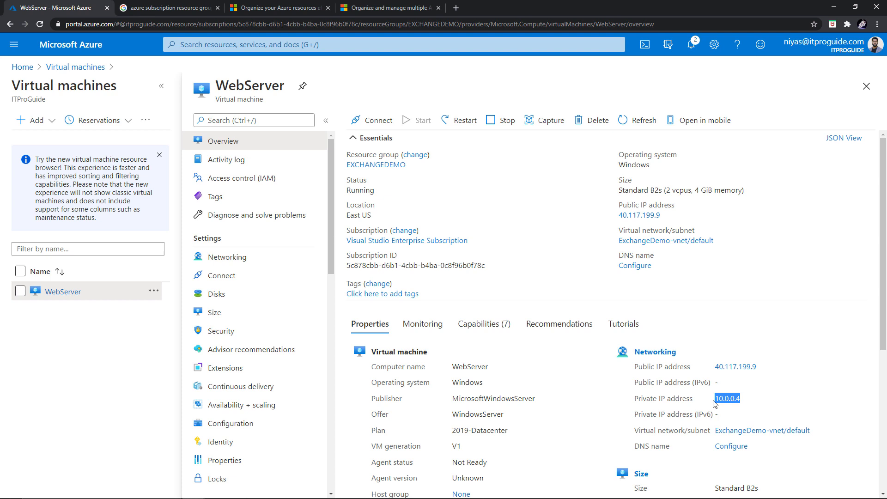
click(378, 121)
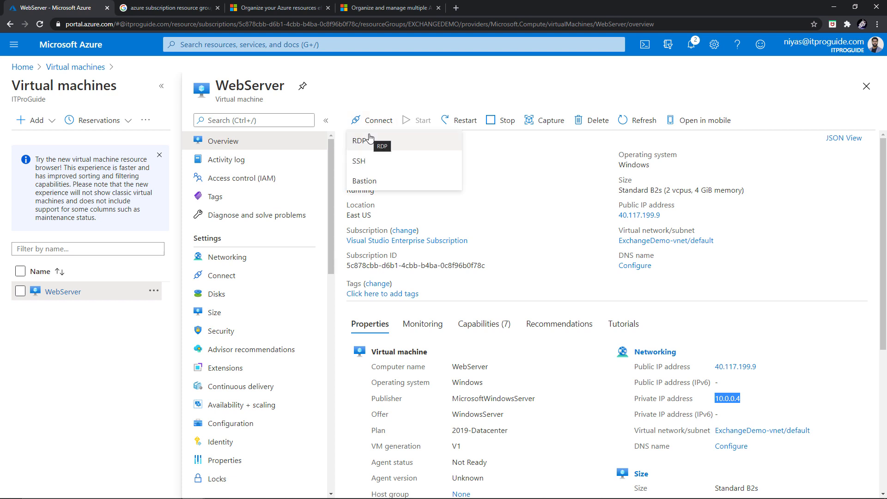
click(369, 140)
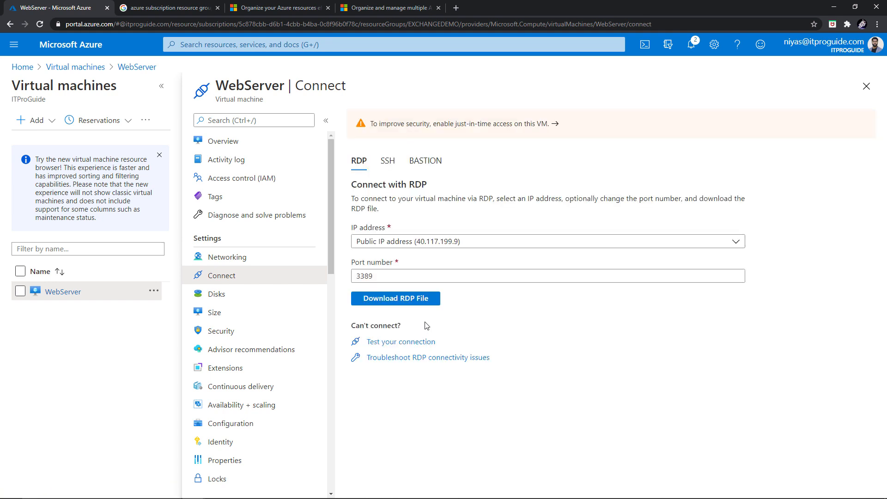
Download and launch the WebServer RDP file, accepting the unidentified publisher warning
click(412, 307)
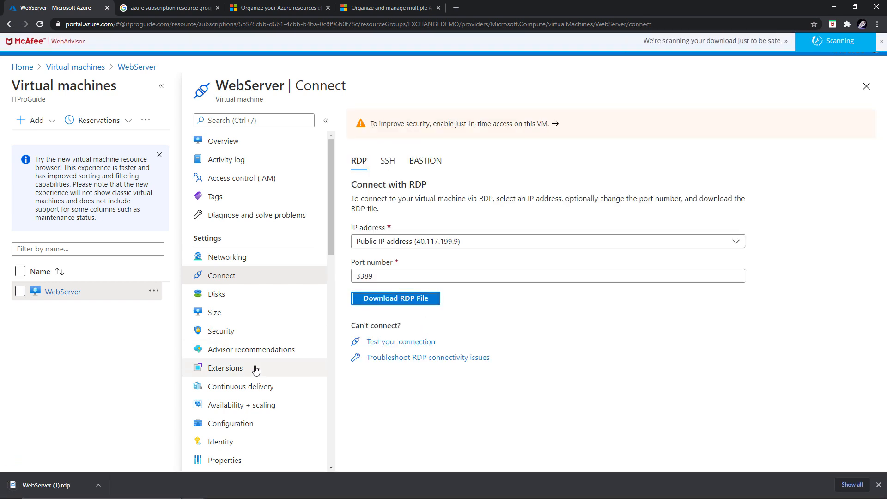
click(30, 485)
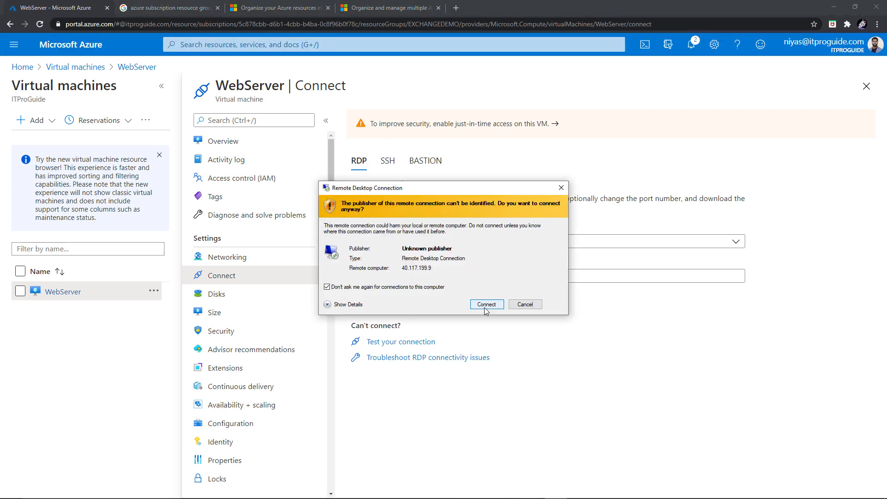
click(487, 305)
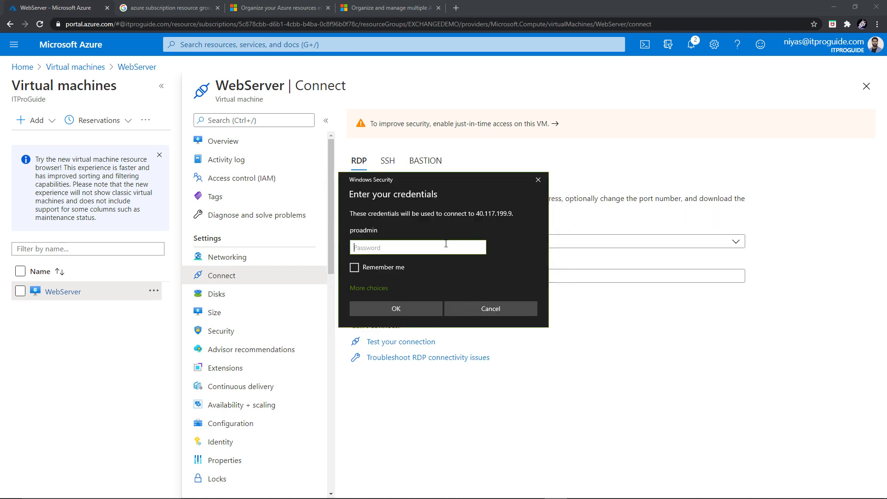
Sign in with the admin password, accept the certificate, and dismiss the remote Start menu
text(•••••••••••••)
key(Return)
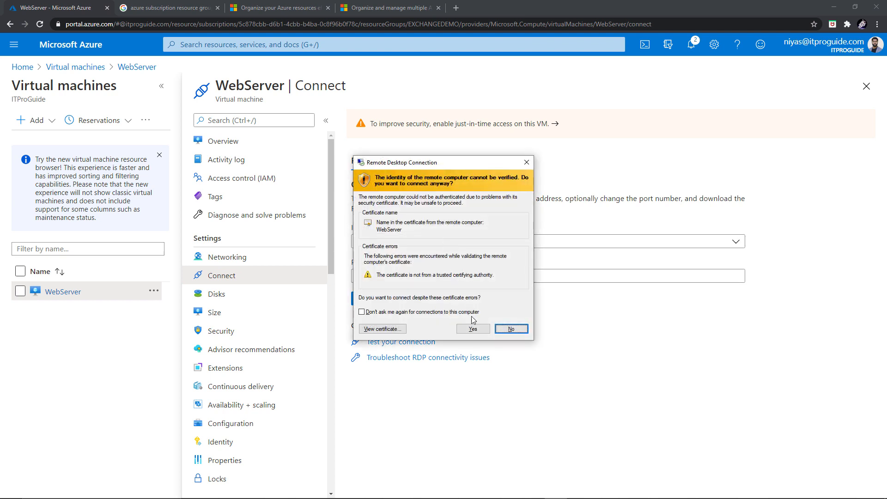
click(479, 328)
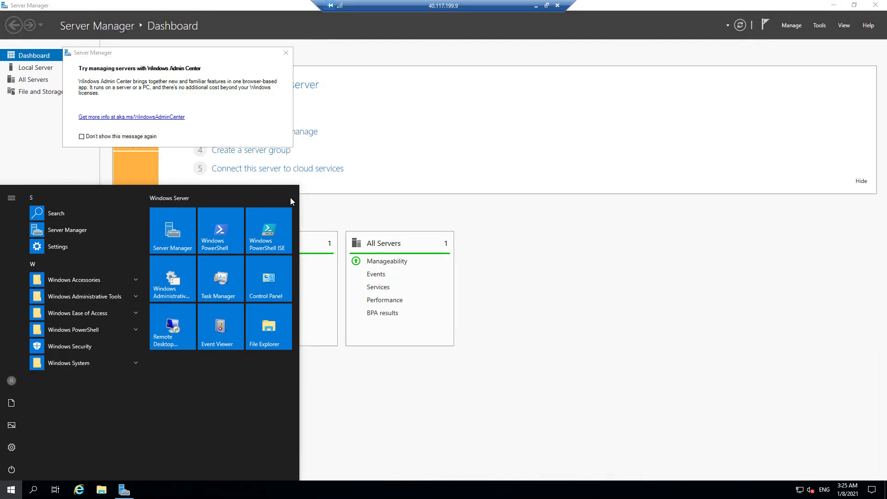
click(473, 184)
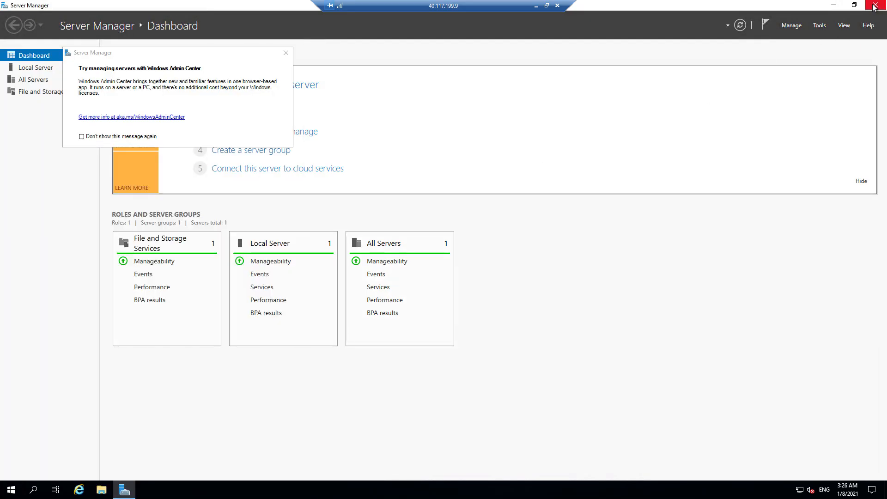